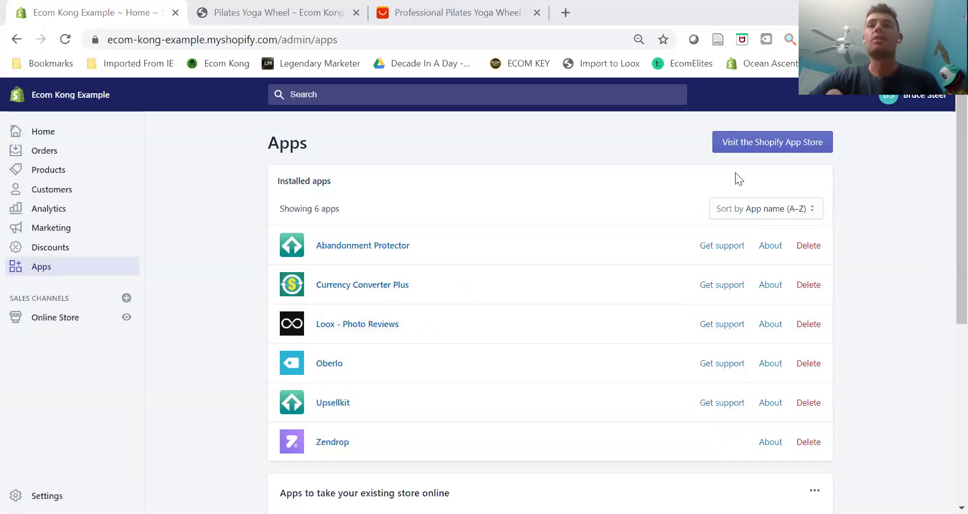
left_click(723, 146)
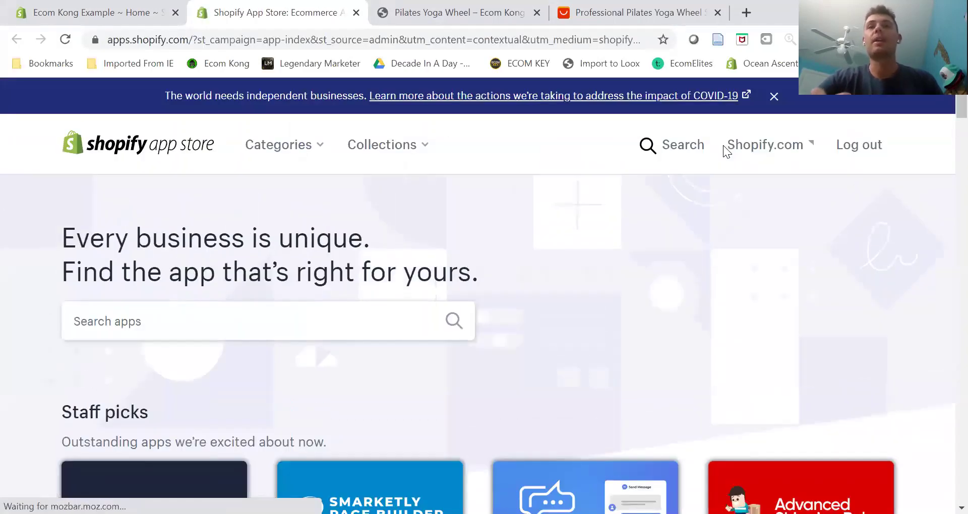
left_click(221, 316)
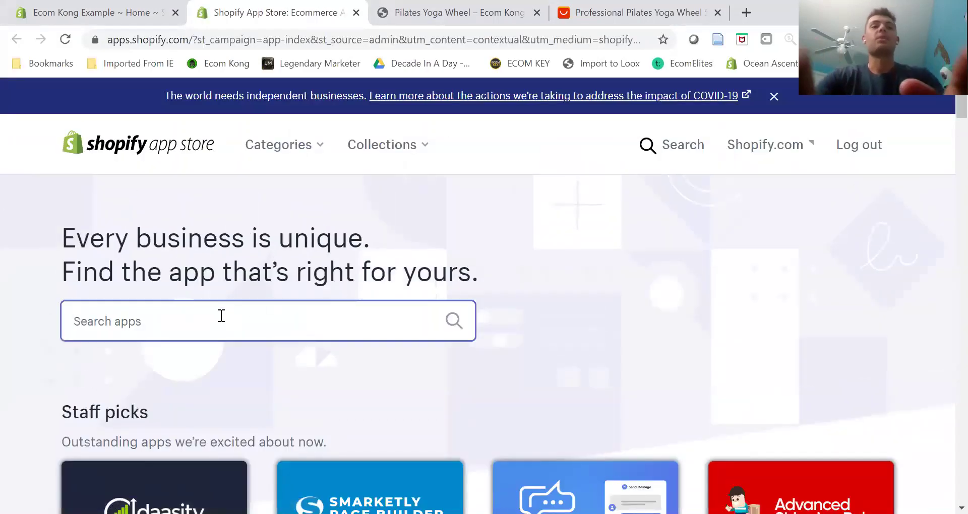
type("loox")
key("Return")
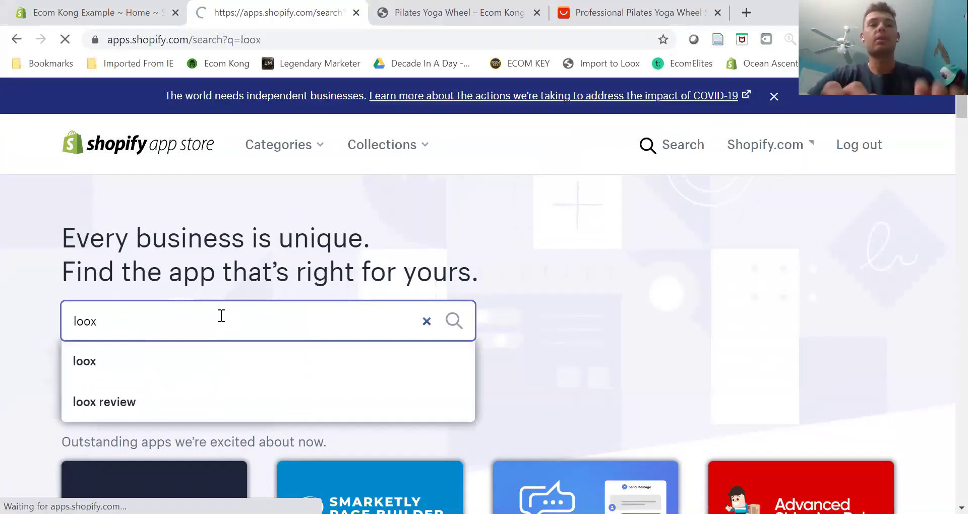
scroll(483, 323, "down", 1)
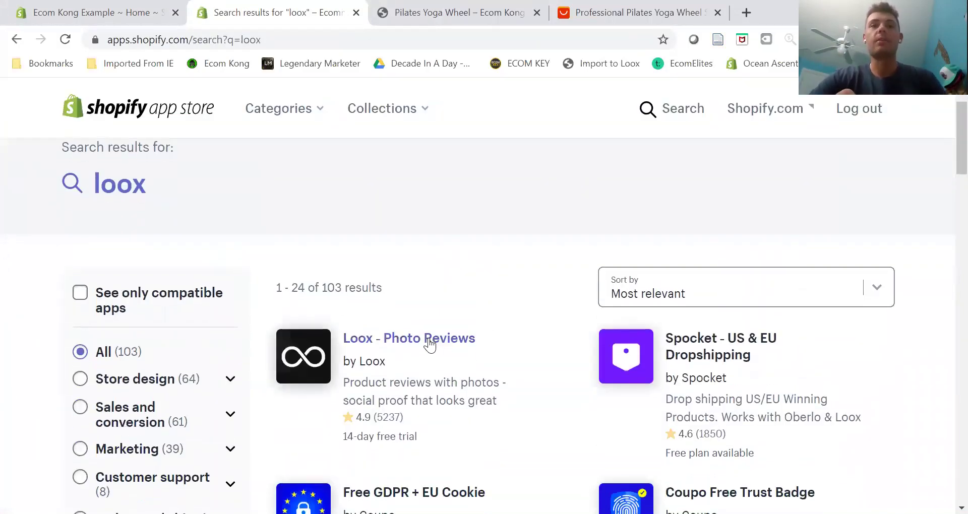
left_click(424, 341)
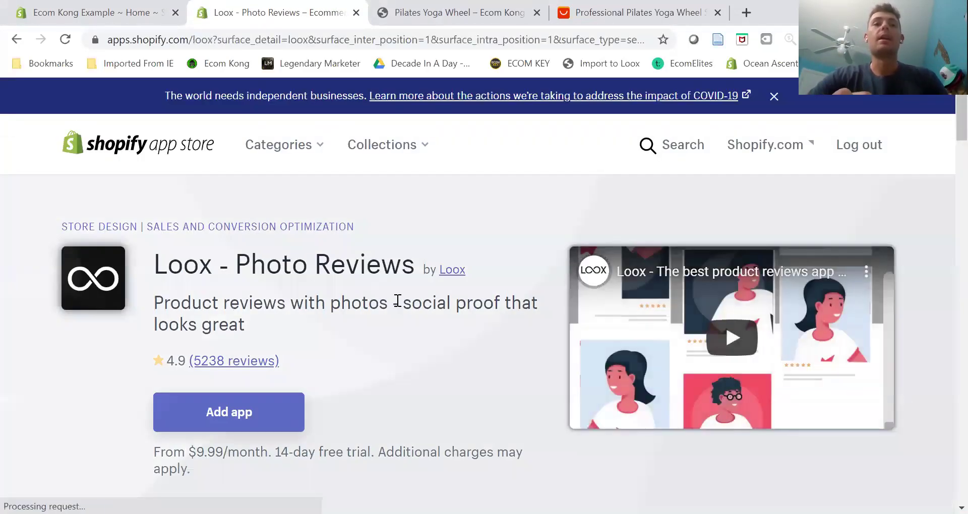
scroll(394, 300, "down", 1)
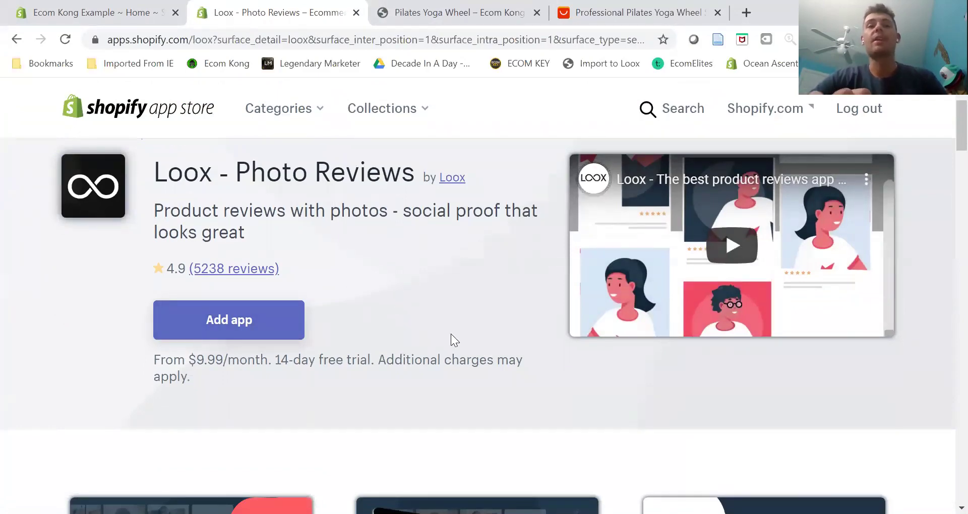
scroll(451, 334, "down", 3)
scroll(451, 334, "up", 2)
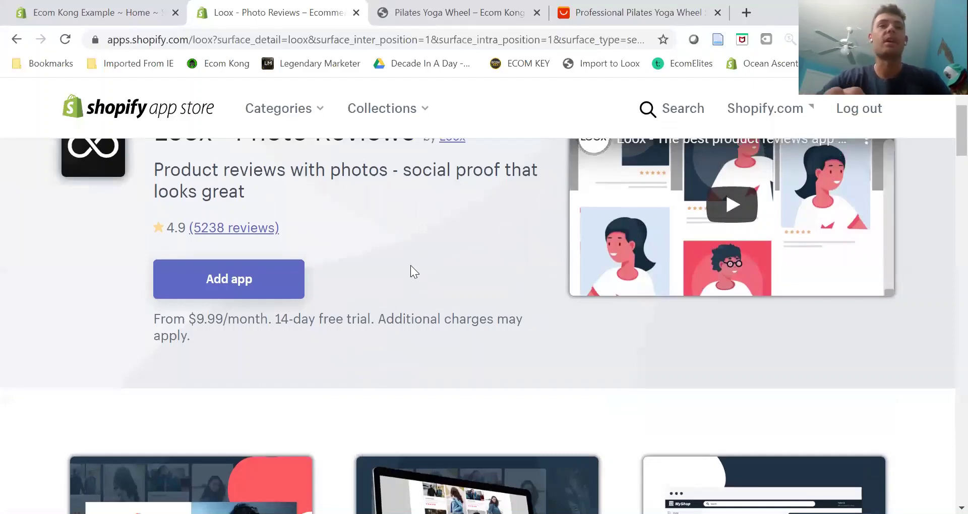
scroll(410, 266, "up", 1)
scroll(411, 265, "down", 5)
scroll(410, 265, "down", 4)
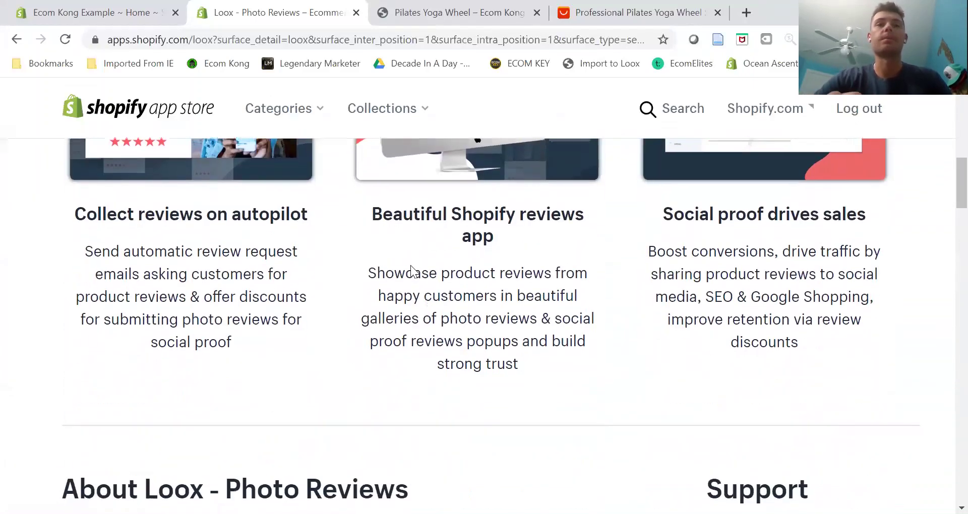
scroll(411, 266, "up", 8)
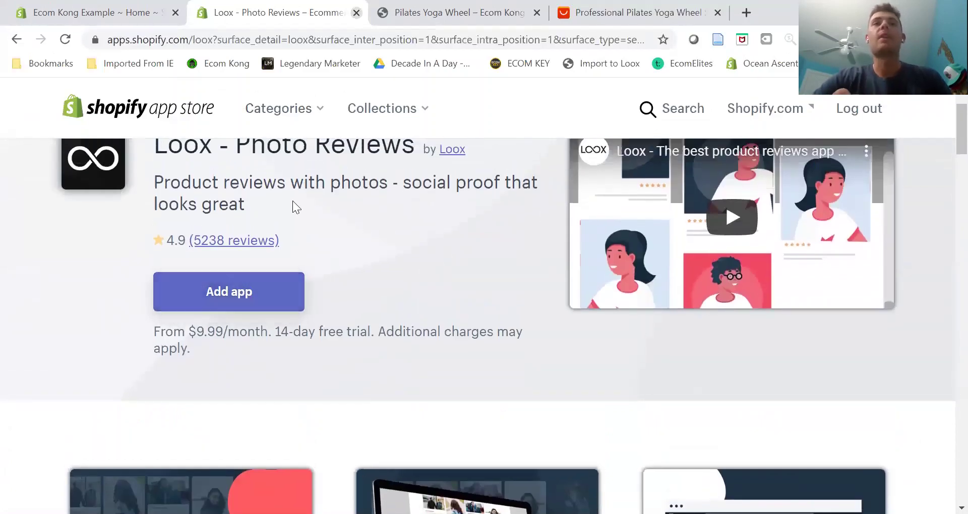
Go from the app store to the installed Loox - Photo Reviews app's Import Reviews page
left_click(357, 13)
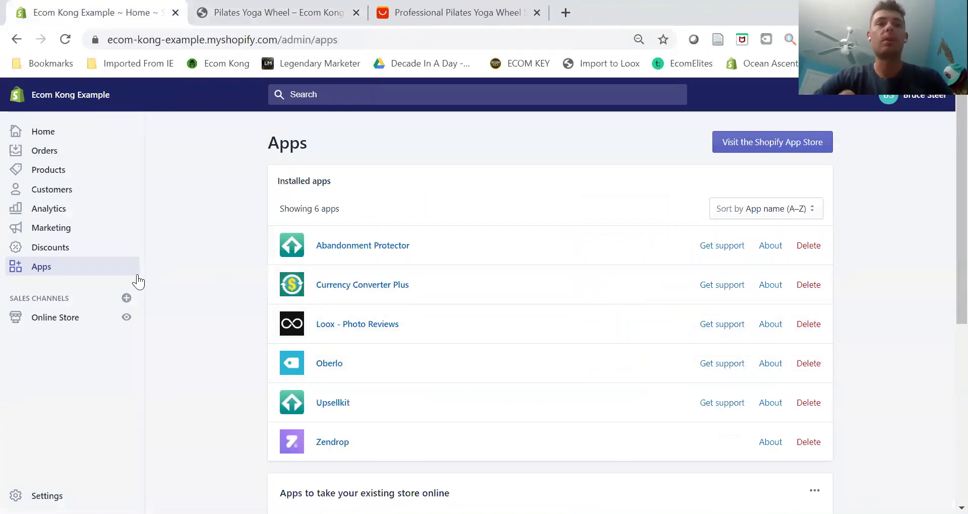
left_click(379, 333)
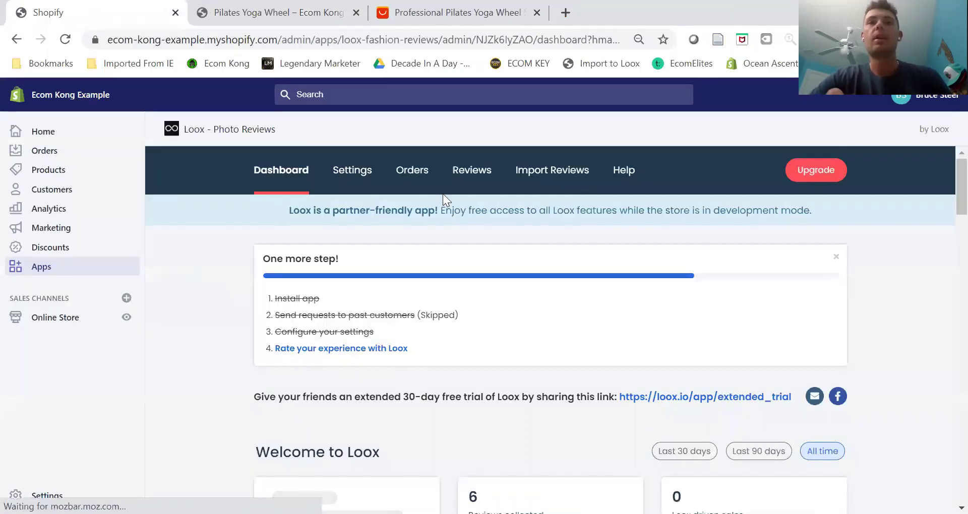
left_click(538, 174)
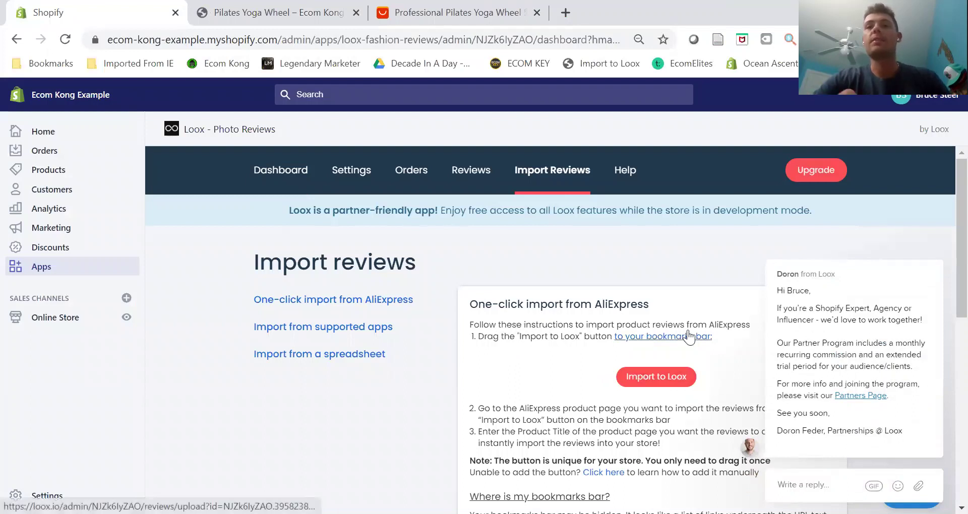
Dismiss the Loox chat and bookmark the Import to Loox button on the bookmarks bar
mouse_move(944, 263)
left_click(933, 246)
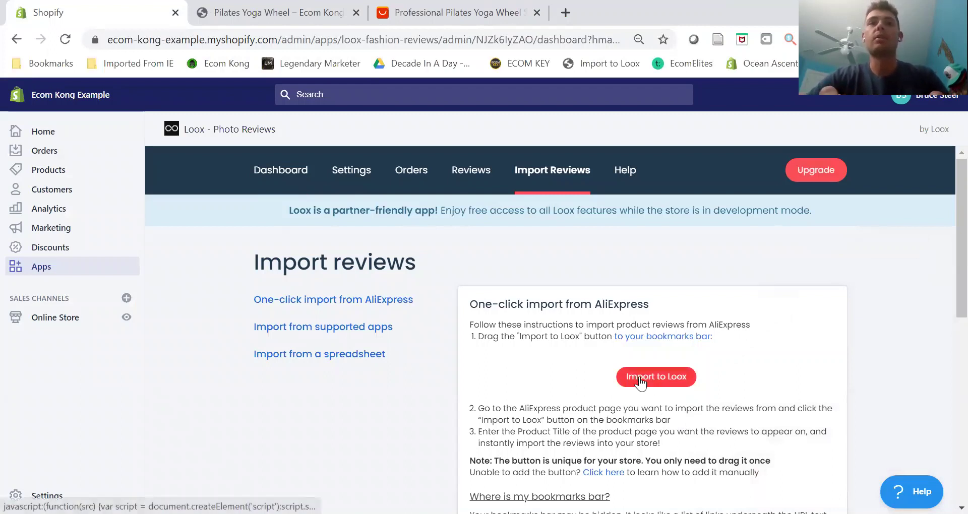
left_click_drag(640, 383, 501, 58)
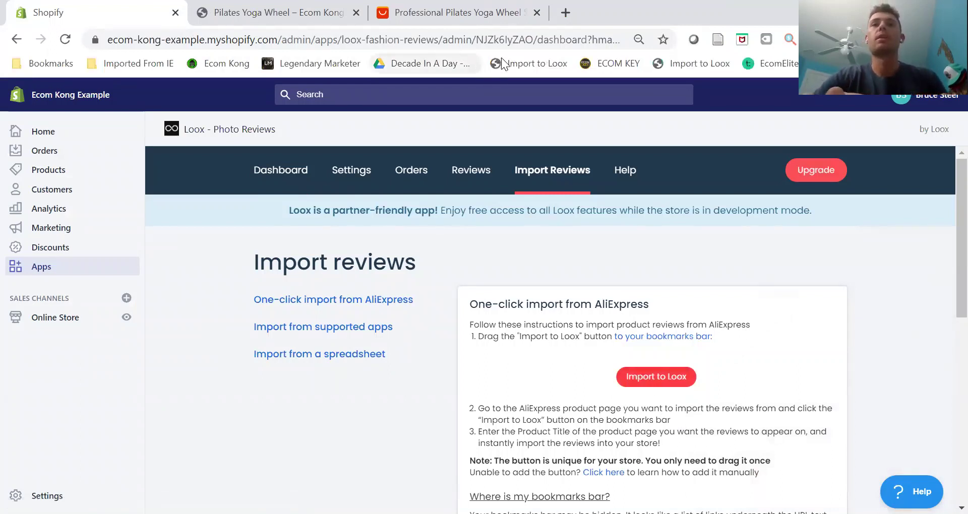
left_click(367, 23)
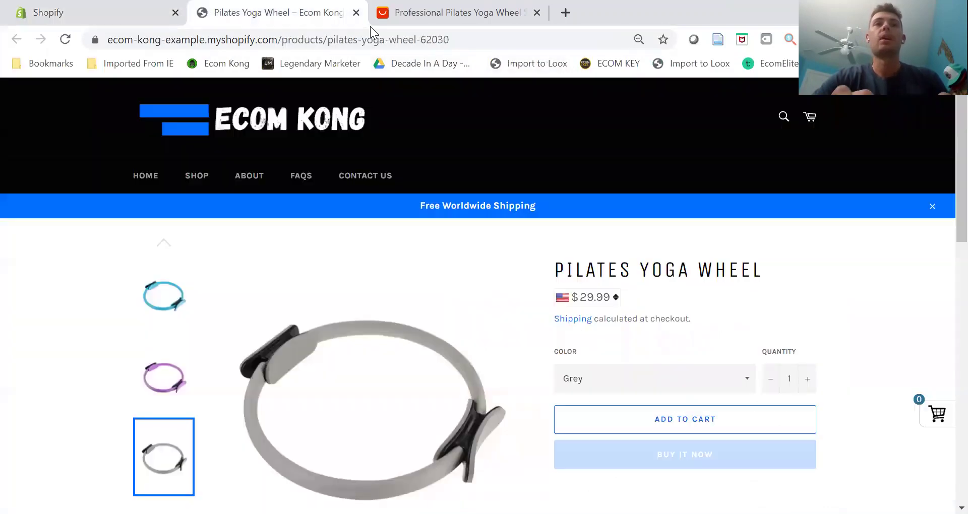
left_click(101, 8)
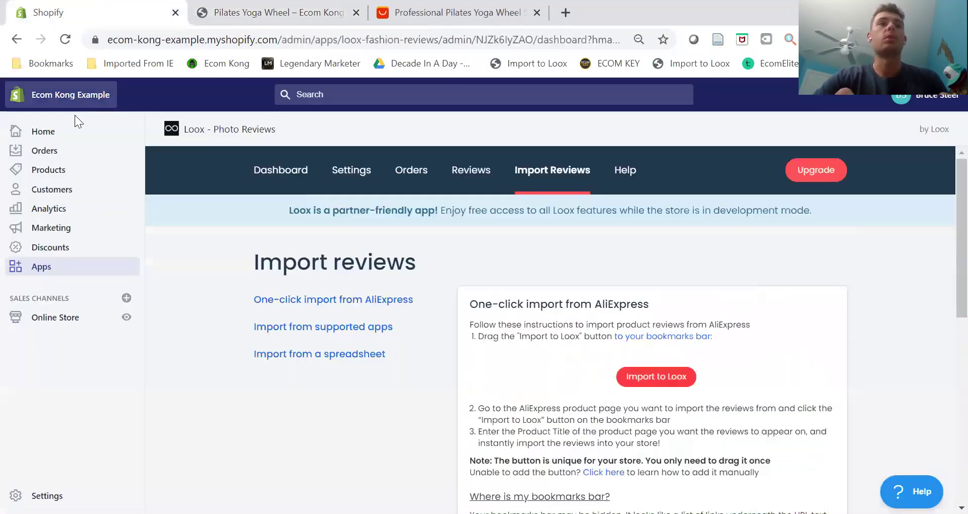
Open the Pilates Yoga Wheel product from the store's Products list
left_click(48, 171)
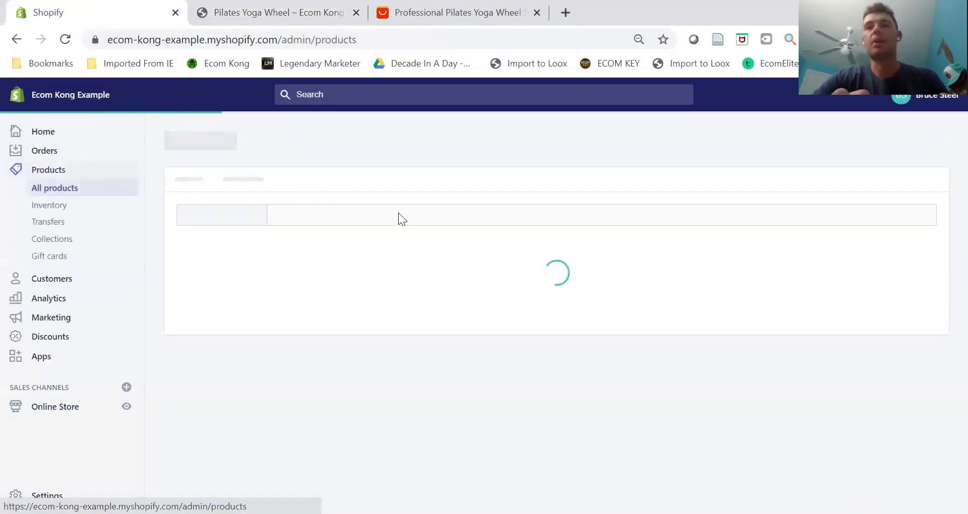
scroll(399, 213, "down", 2)
scroll(398, 213, "down", 4)
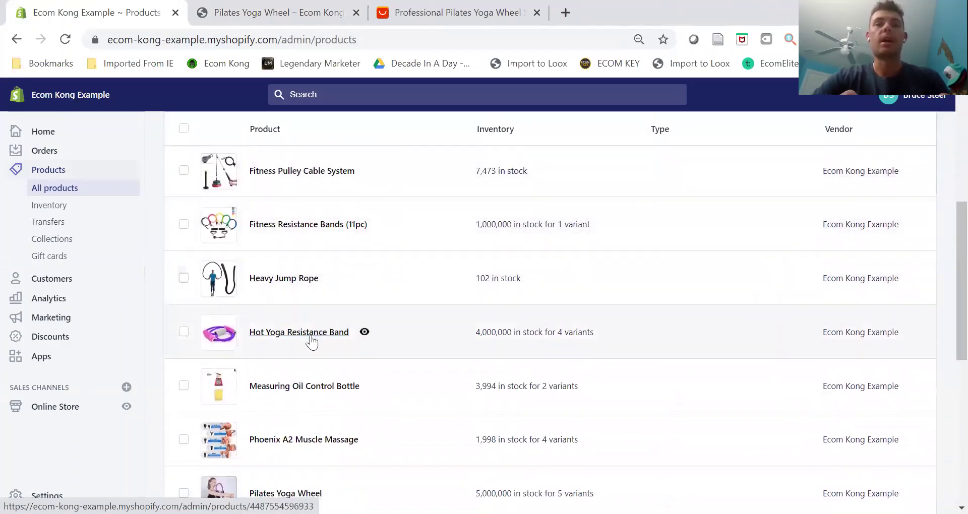
scroll(312, 341, "down", 2)
scroll(313, 340, "down", 1)
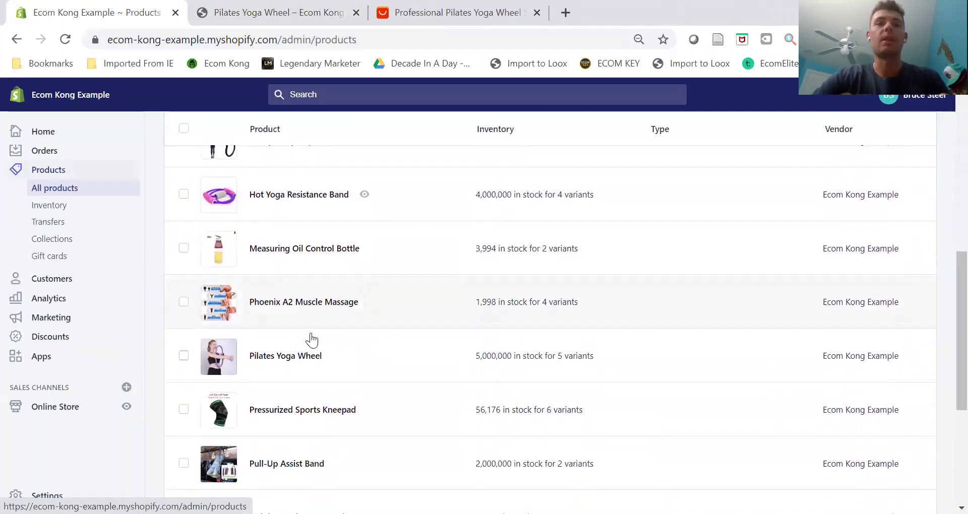
left_click(283, 354)
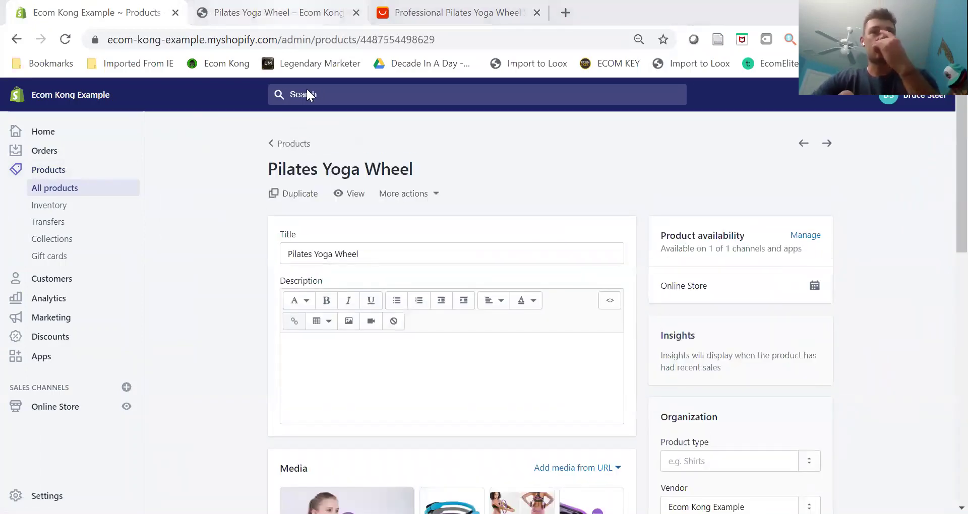
View the Pilates Yoga Wheel storefront page, then its AliExpress listing with 17 reviews
left_click(333, 14)
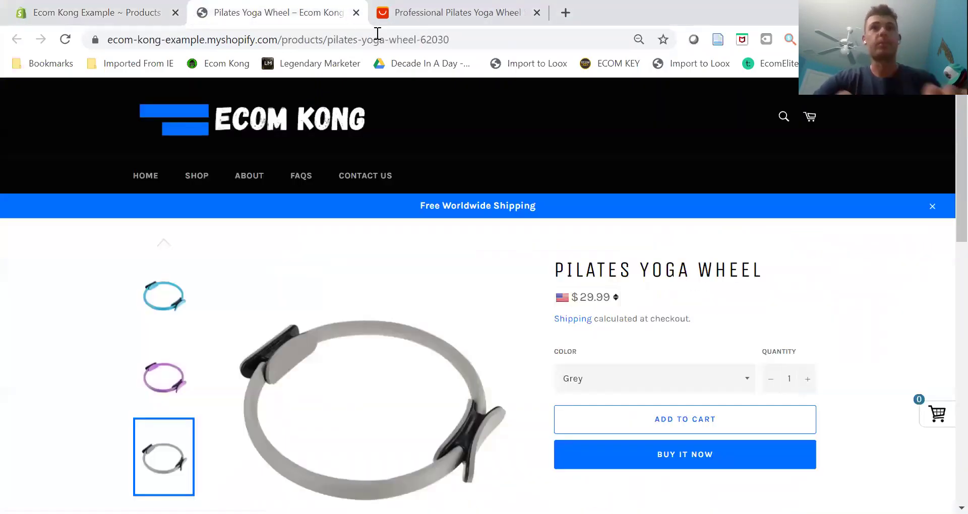
left_click(427, 15)
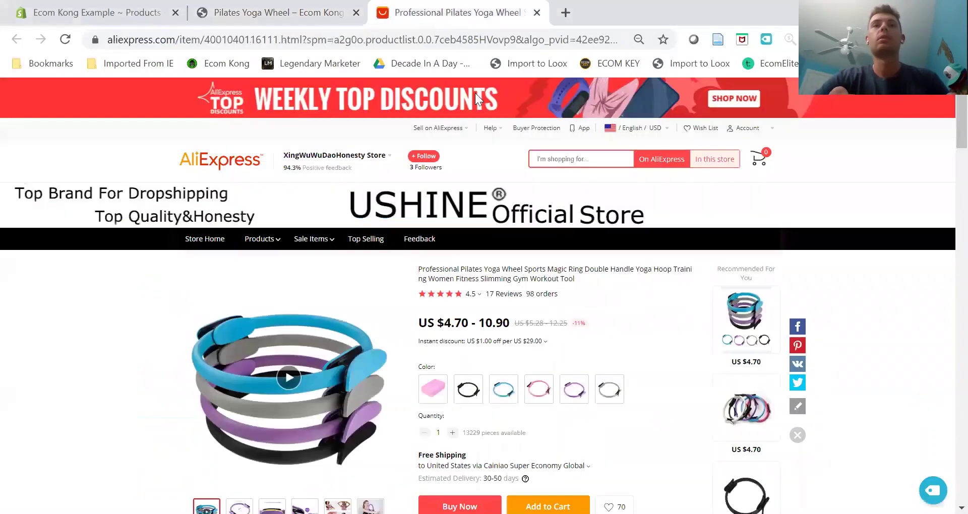
scroll(307, 348, "down", 2)
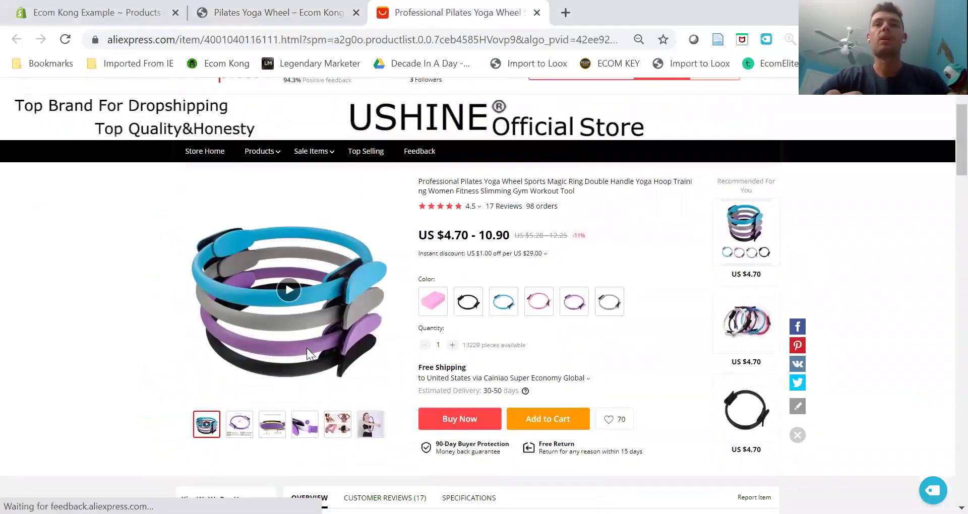
scroll(306, 348, "up", 1)
scroll(306, 348, "up", 1)
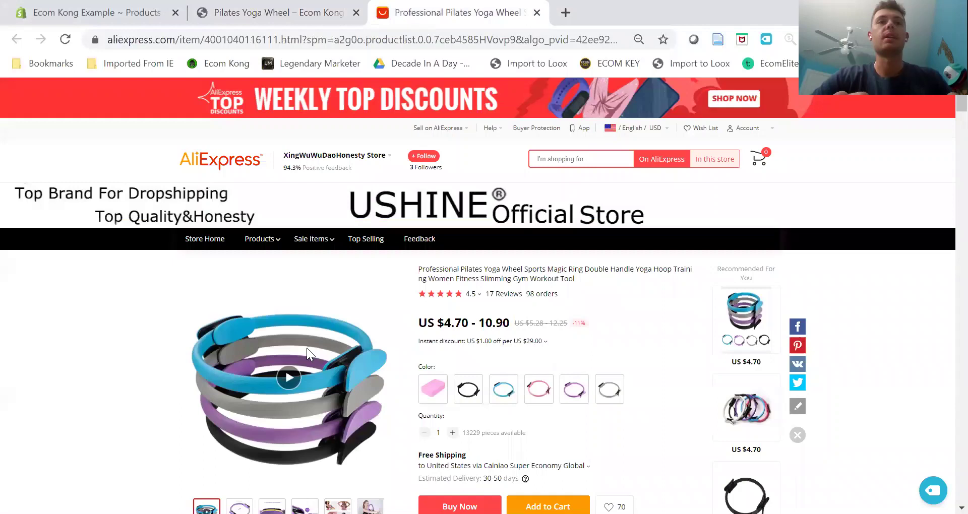
Run Import to Loox targeting Pilates Yoga Wheel, rating 4 stars and up, and preview the reviews
left_click(526, 64)
left_click(501, 159)
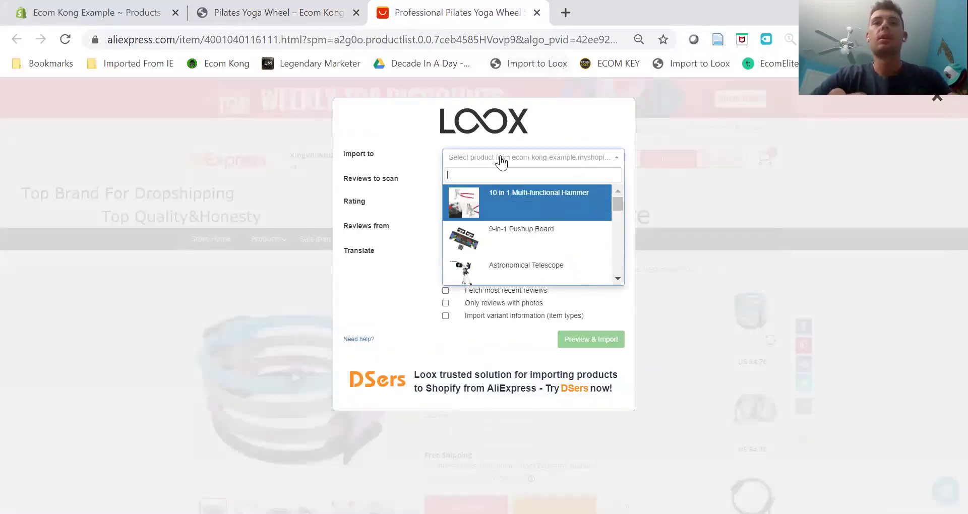
scroll(526, 236, "down", 1)
scroll(526, 235, "down", 5)
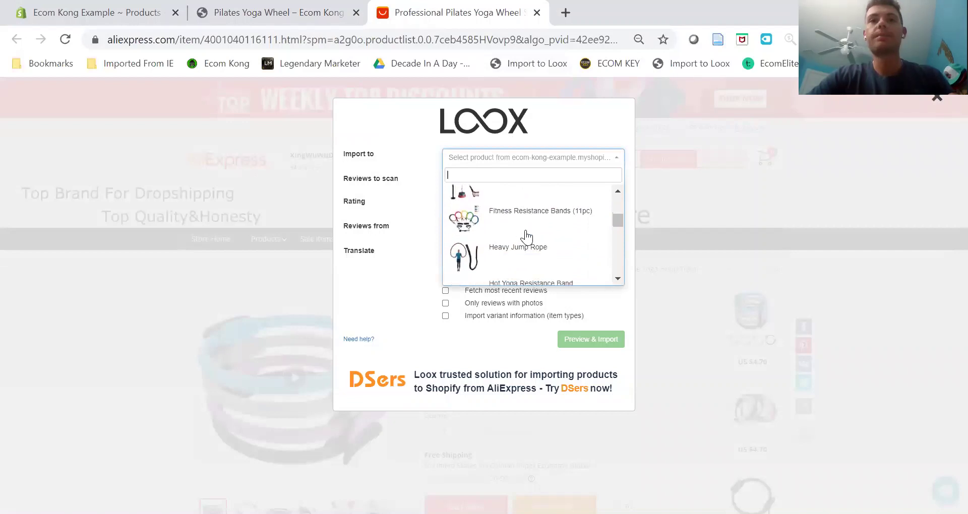
scroll(526, 237, "down", 1)
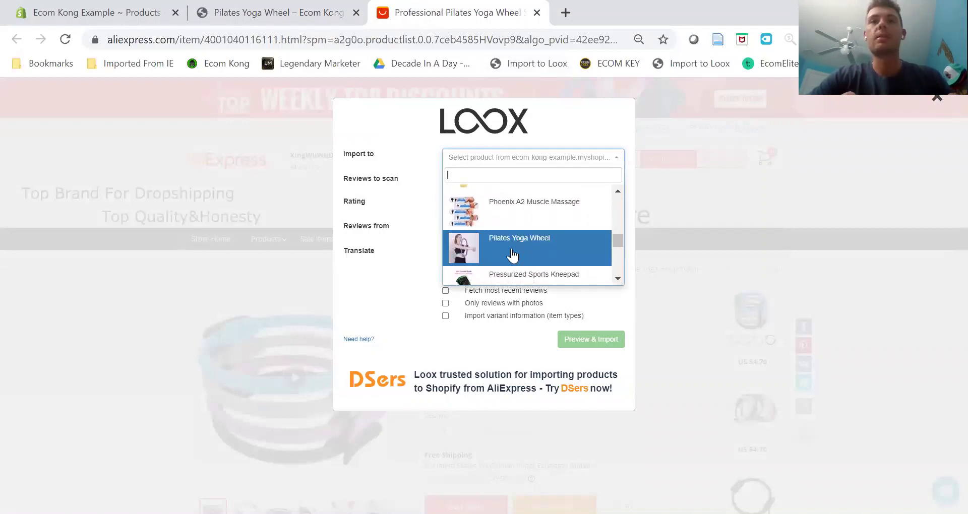
left_click(525, 238)
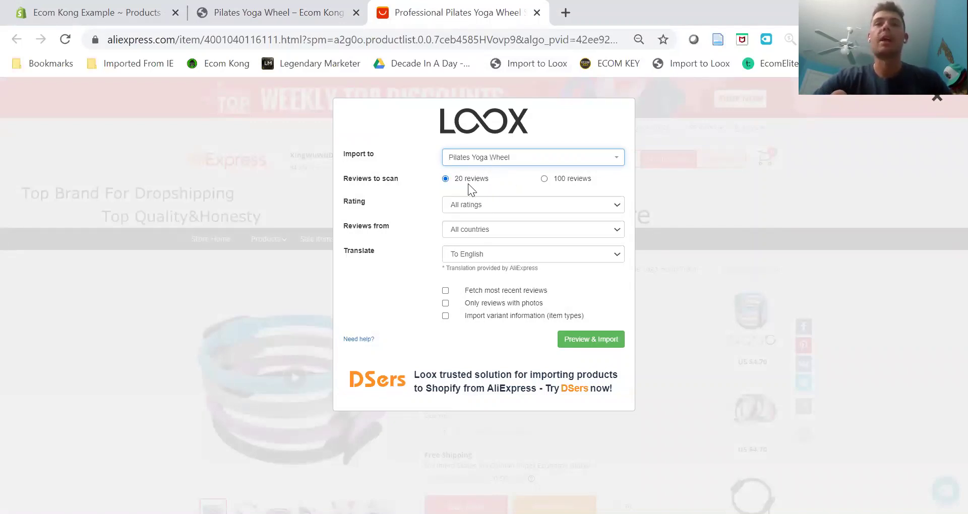
left_click(510, 207)
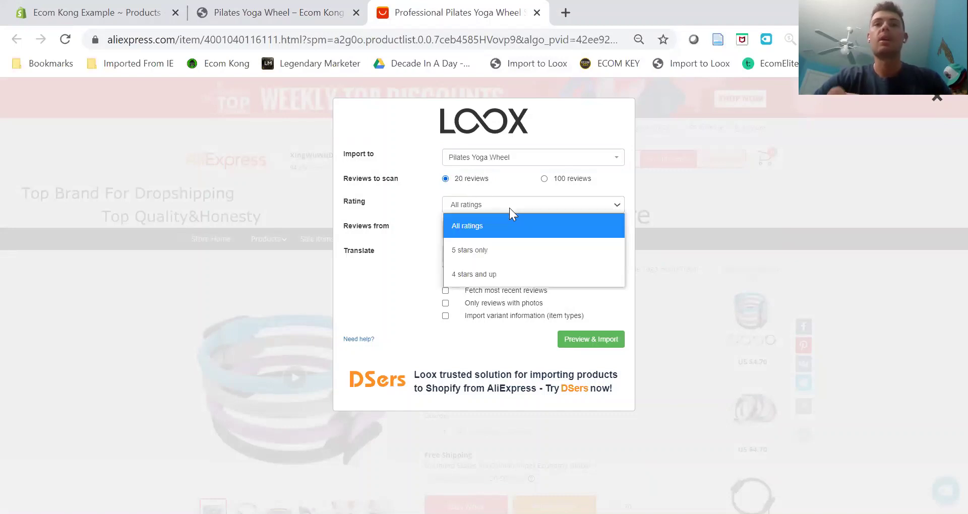
left_click(501, 274)
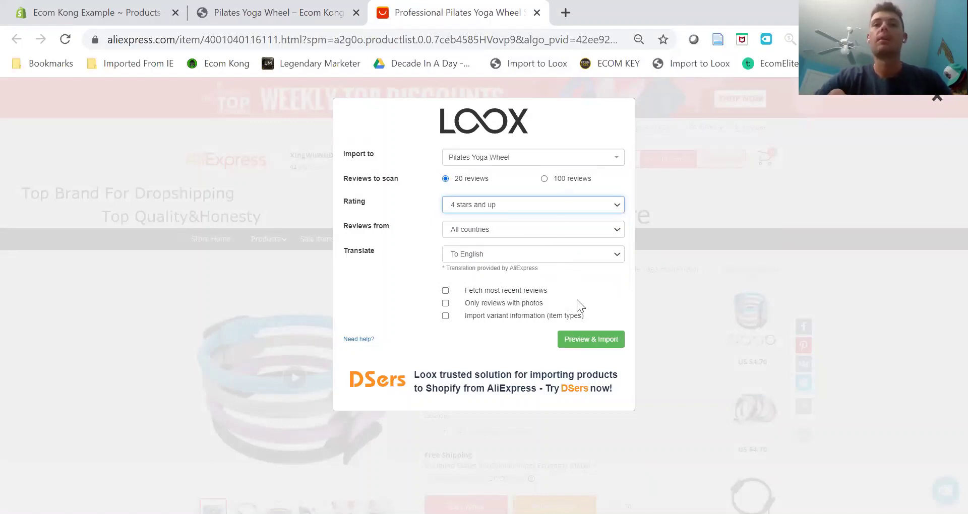
left_click(588, 340)
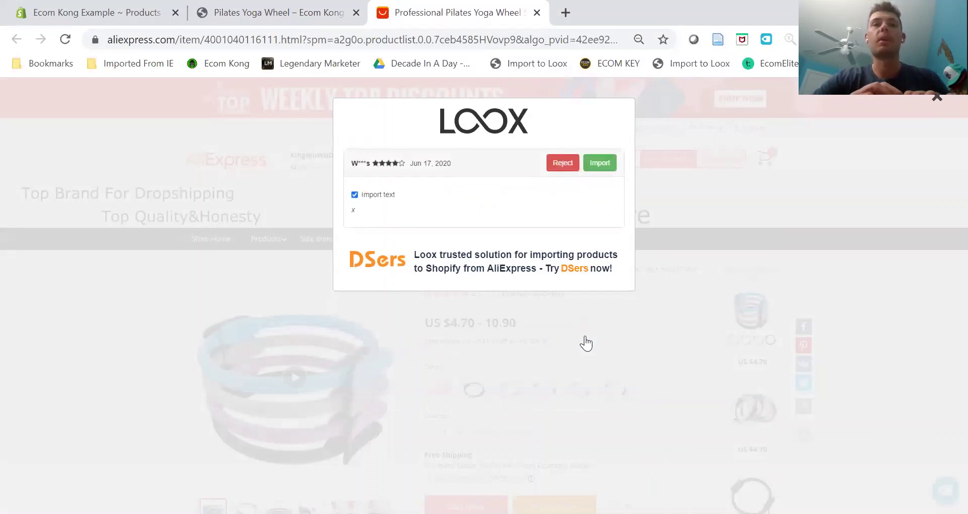
Import the first review, then the damaged-ring review and the next one without their text
left_click(602, 166)
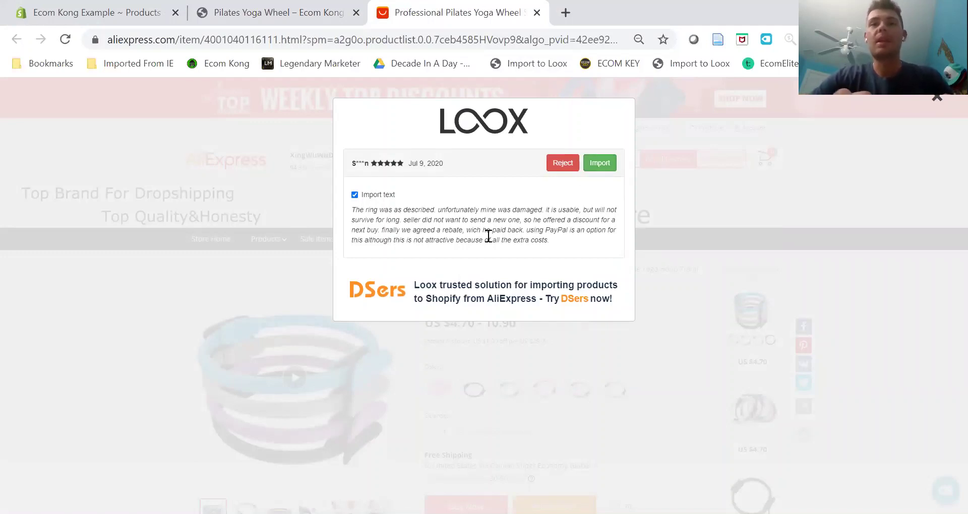
left_click(399, 195)
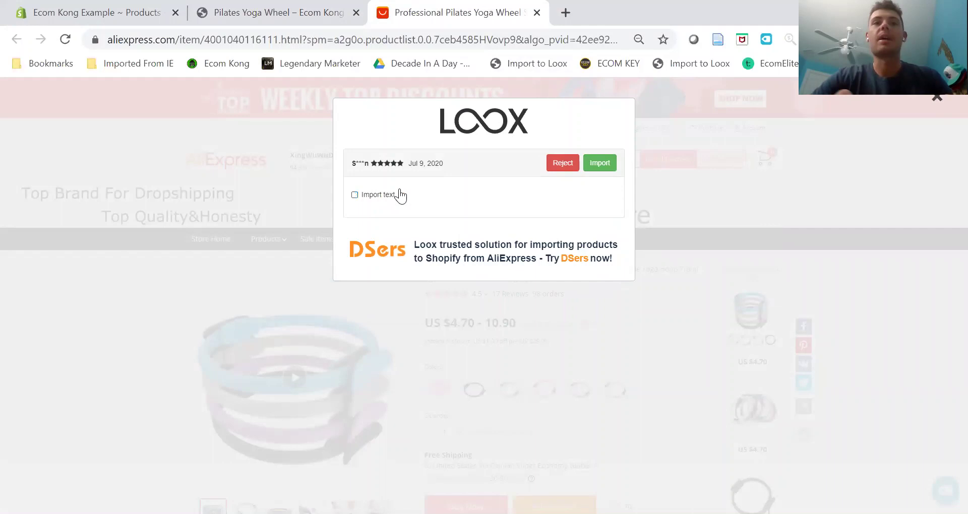
left_click(600, 163)
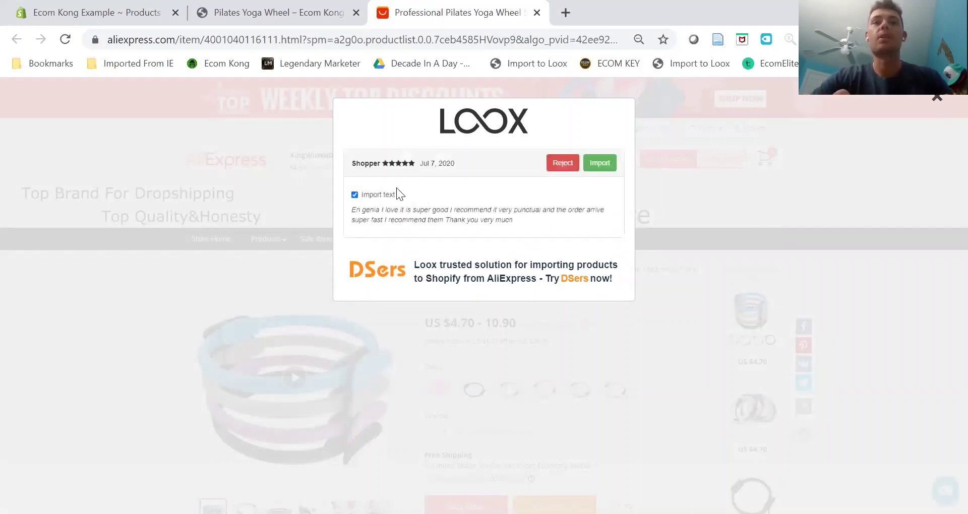
left_click(369, 196)
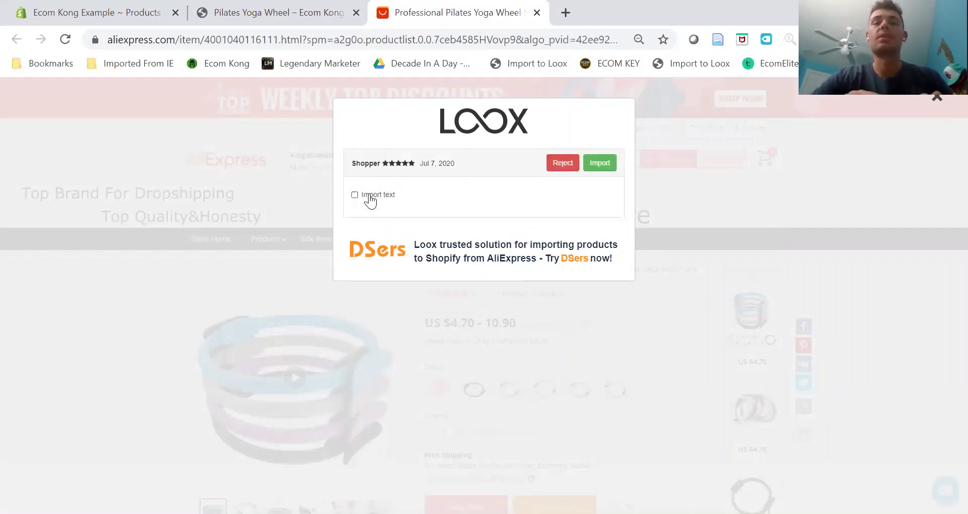
left_click(592, 165)
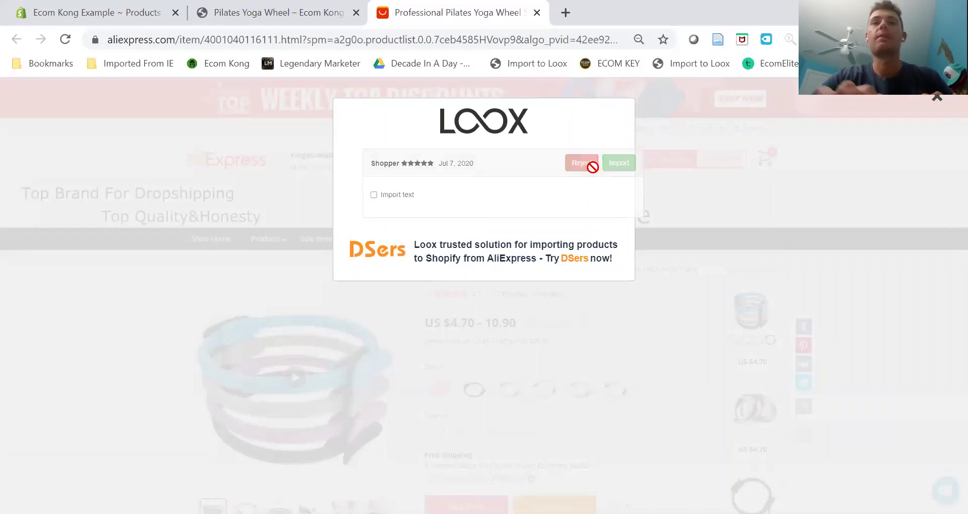
Import the following six previewed reviews in full
left_click(592, 166)
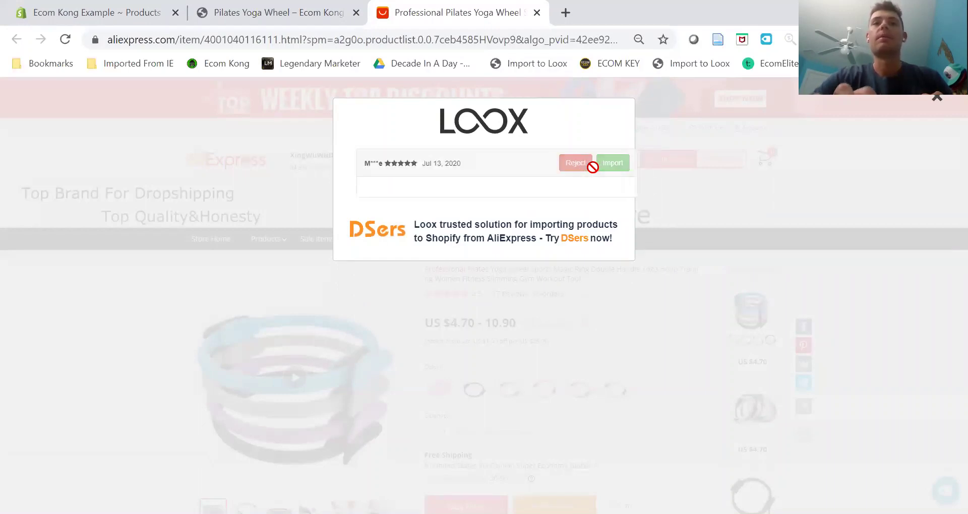
left_click(592, 165)
left_click(592, 165)
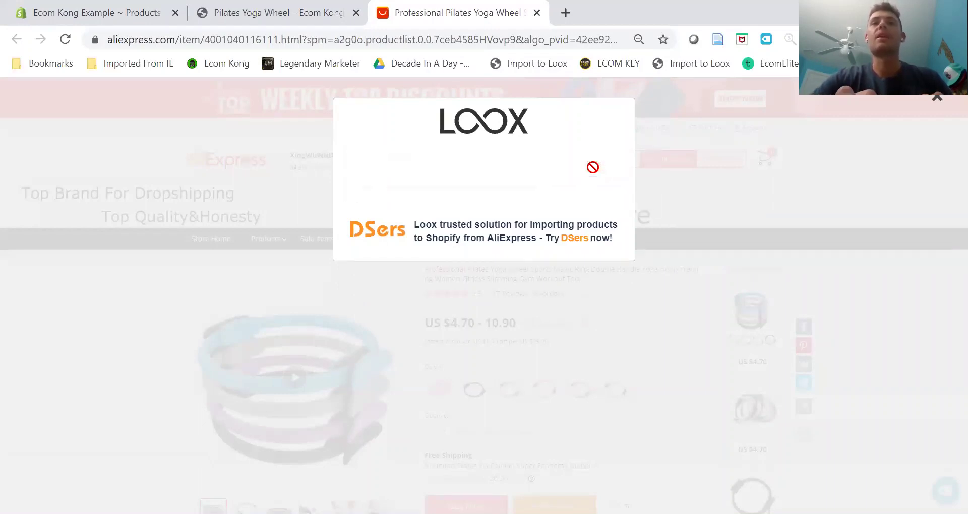
left_click(592, 165)
left_click(593, 166)
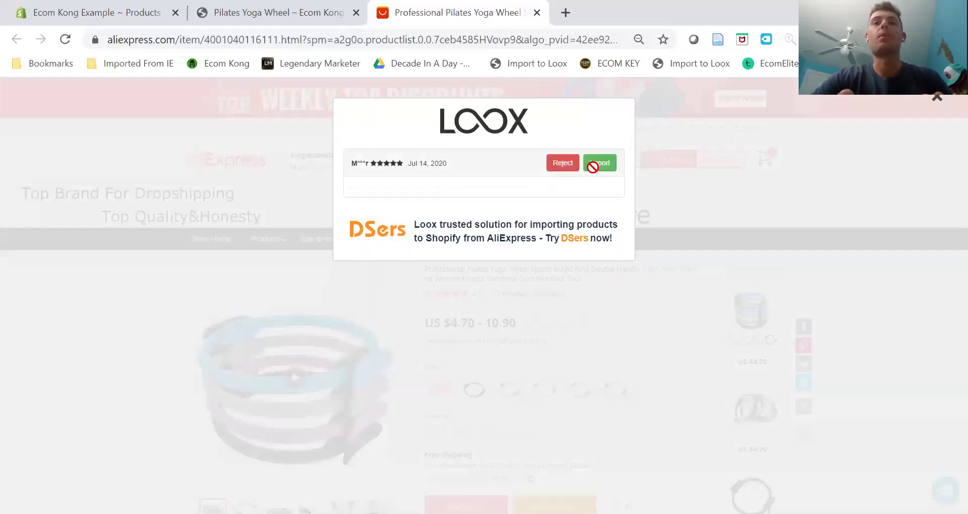
left_click(593, 165)
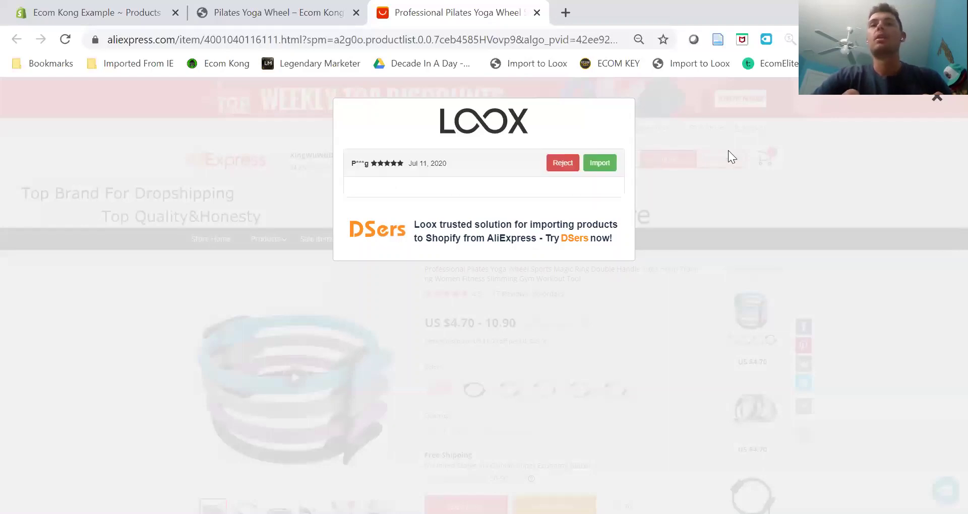
Close the importer and scroll through the 11 reviews on the Pilates Yoga Wheel storefront page
left_click(944, 99)
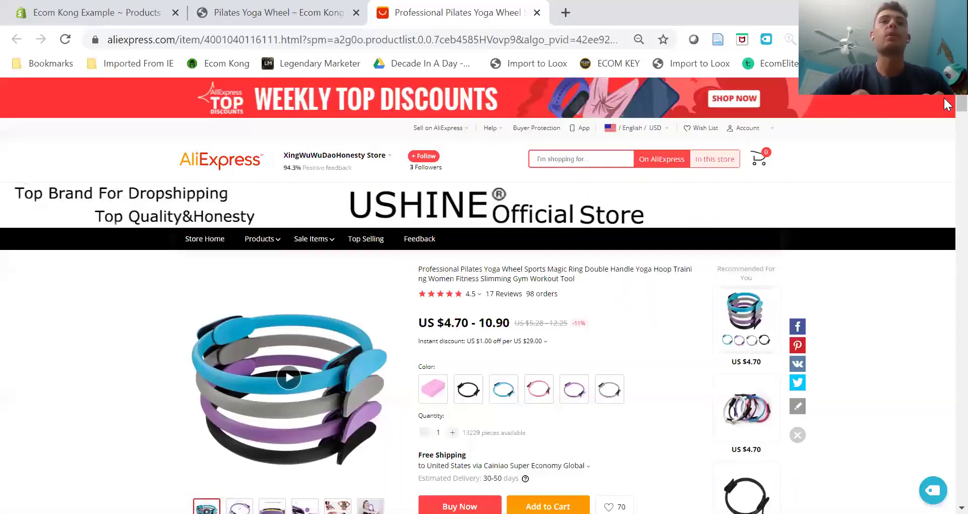
left_click(273, 12)
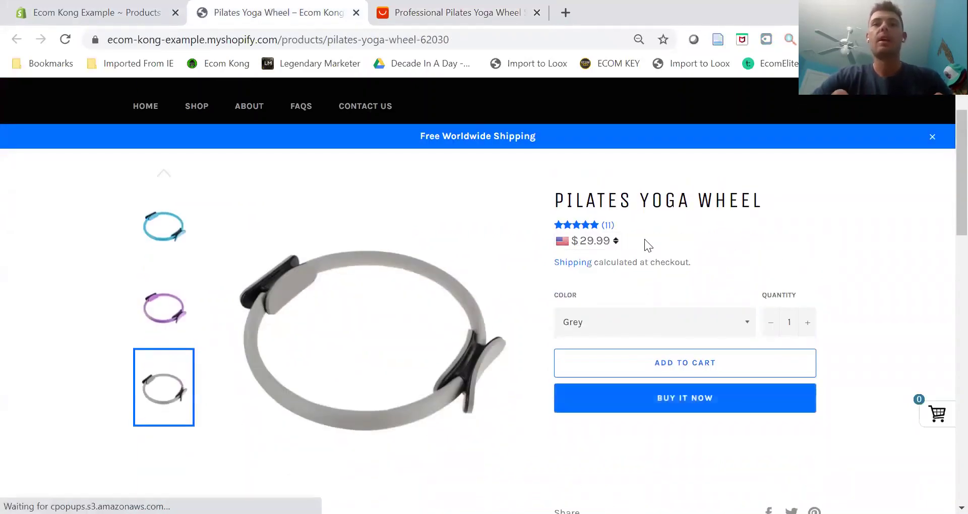
left_click(606, 226)
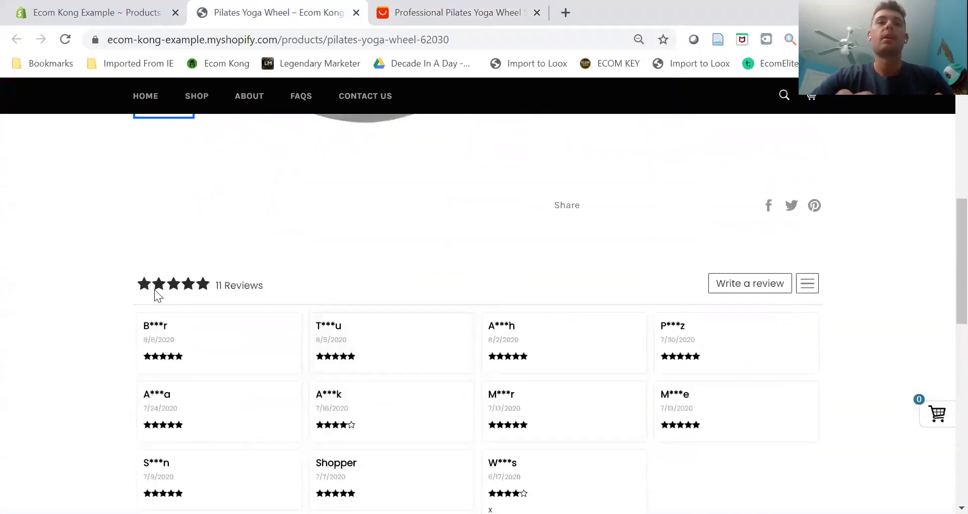
scroll(349, 260, "up", 4)
scroll(350, 261, "down", 2)
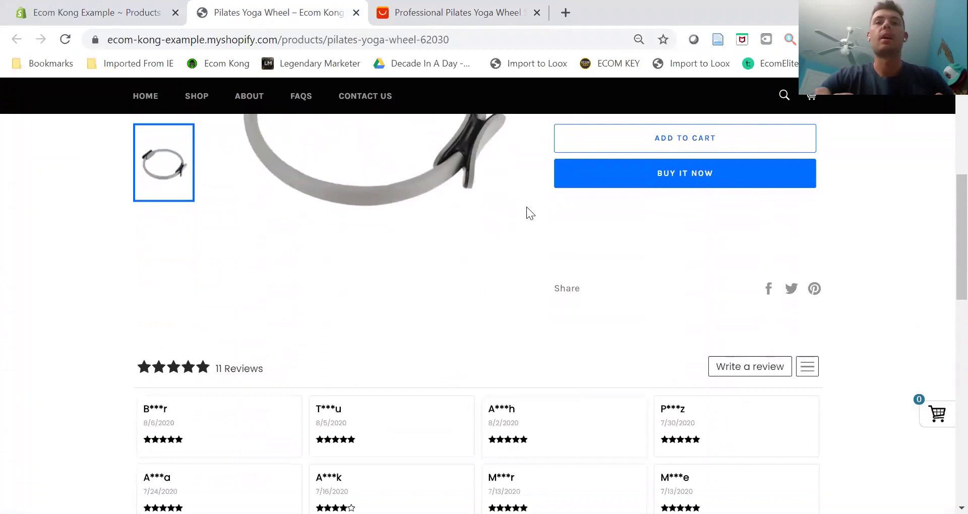
scroll(269, 270, "down", 2)
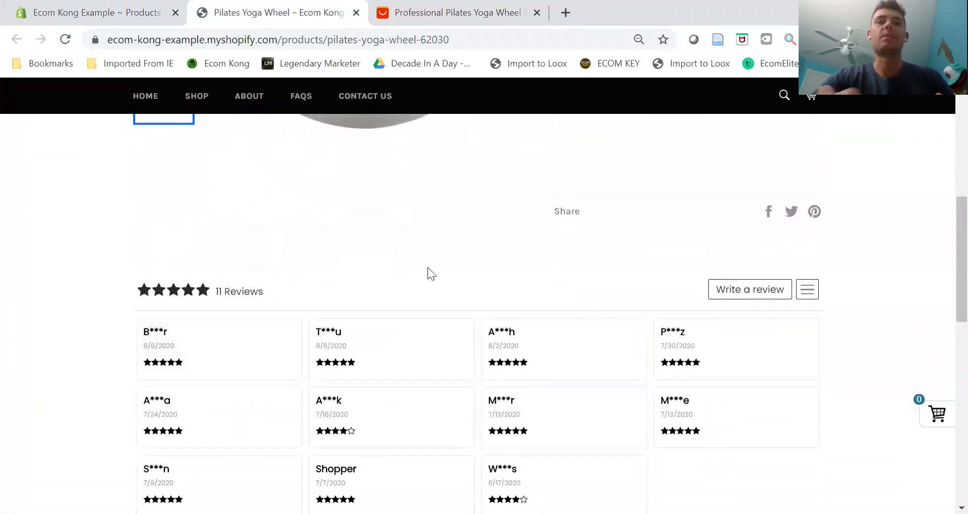
scroll(429, 268, "down", 2)
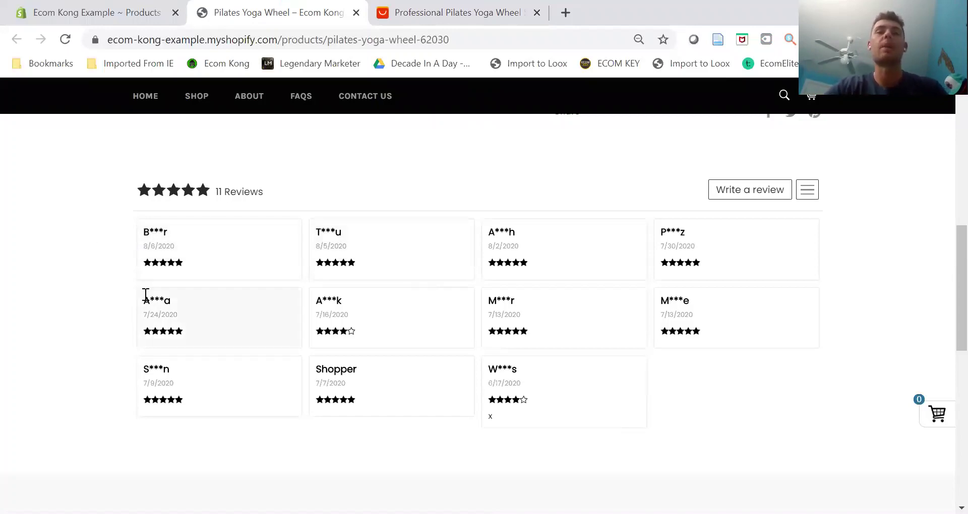
scroll(414, 273, "up", 3)
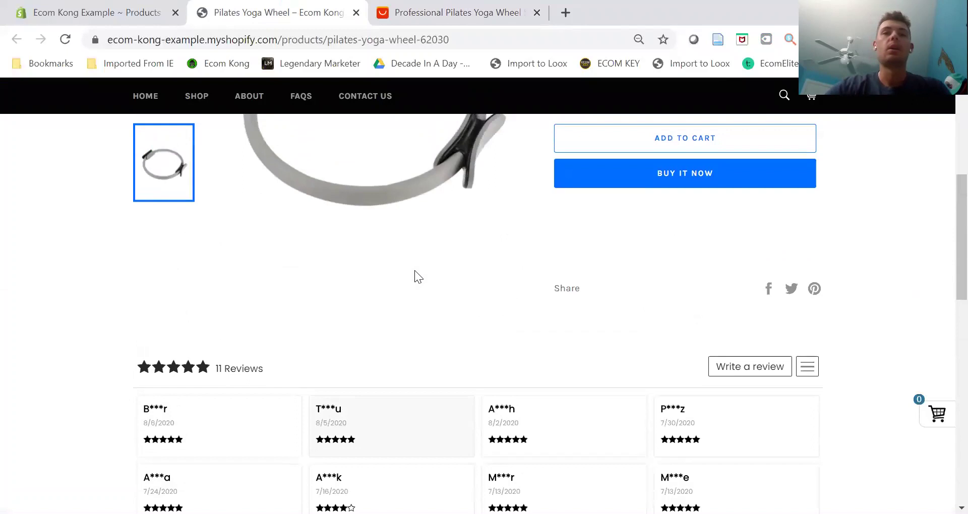
scroll(883, 317, "up", 5)
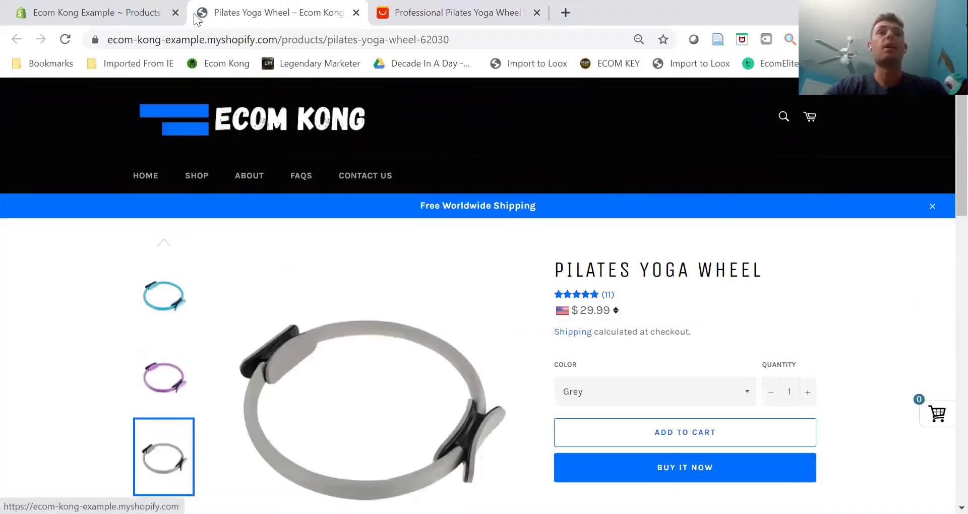
Switch back to the Ecom Kong Example ~ Products admin tab with the Pilates Yoga Wheel product
left_click(99, 7)
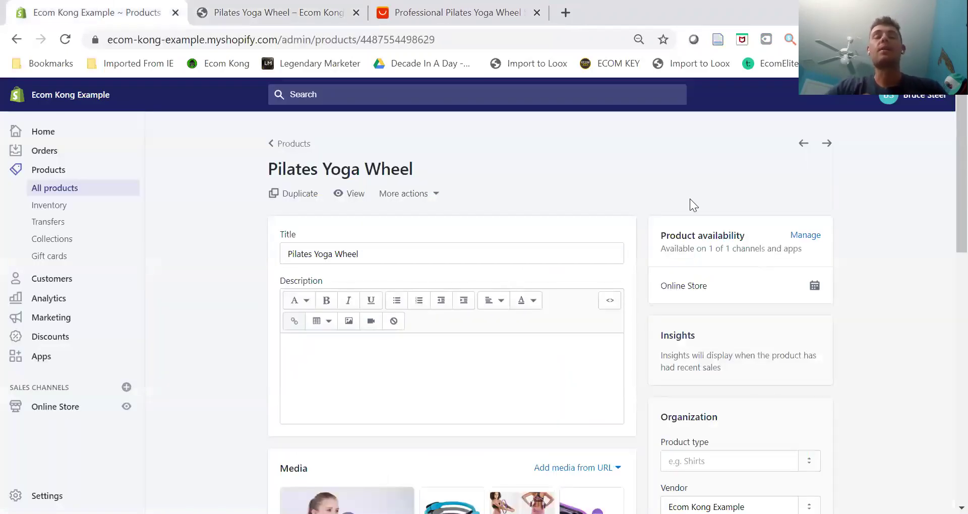